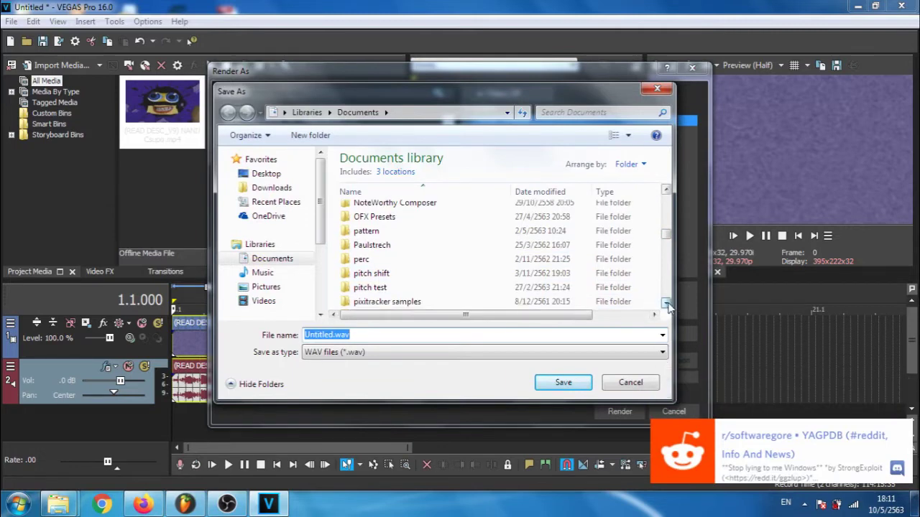
# Render the project as Untitled.wav with the default Wave template into the Documents "pattern" folder, overwriting the existing file
pyautogui.doubleClick(386, 204)
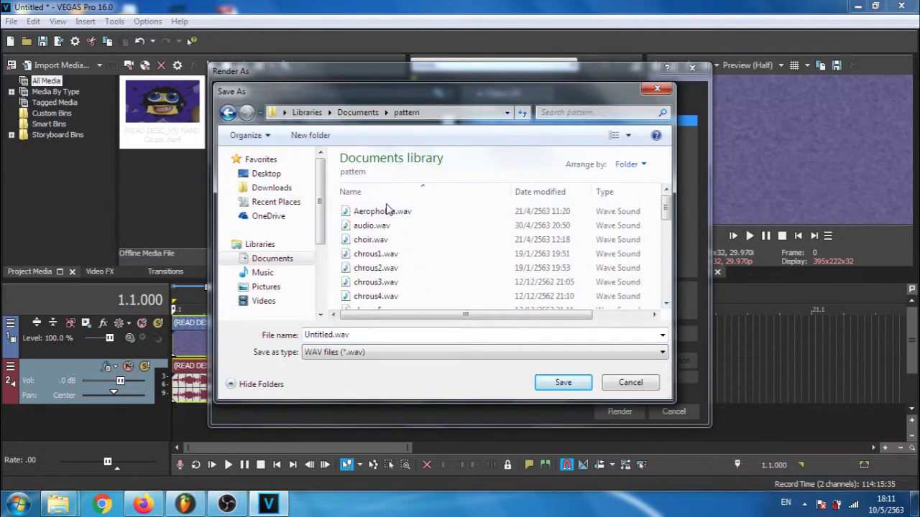
pyautogui.click(562, 382)
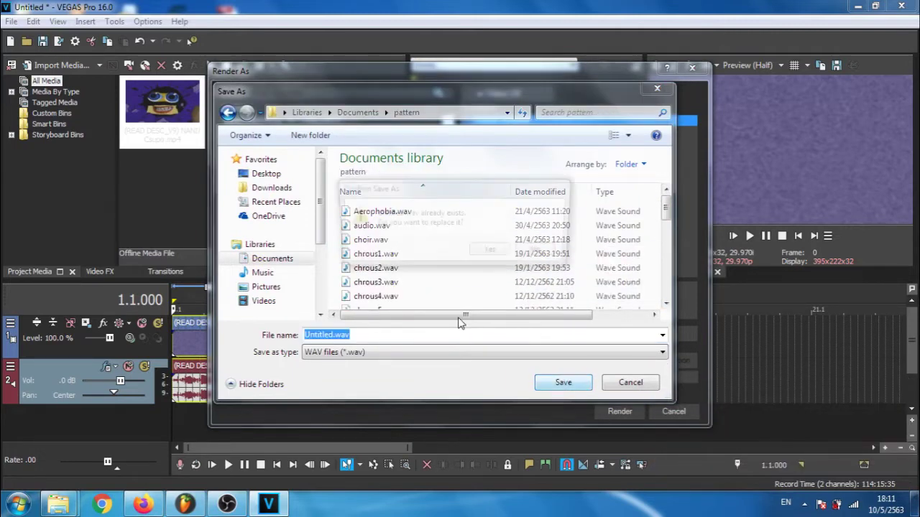
pyautogui.click(539, 253)
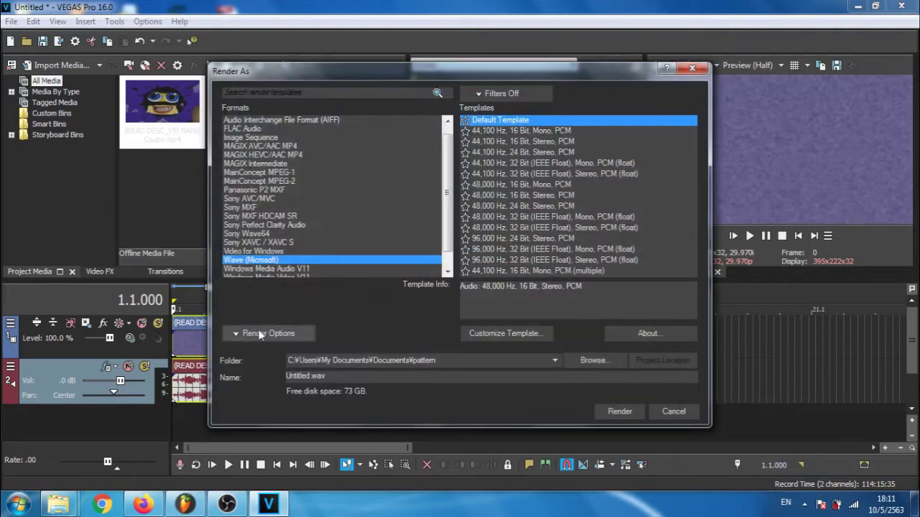
pyautogui.click(620, 412)
pyautogui.click(518, 304)
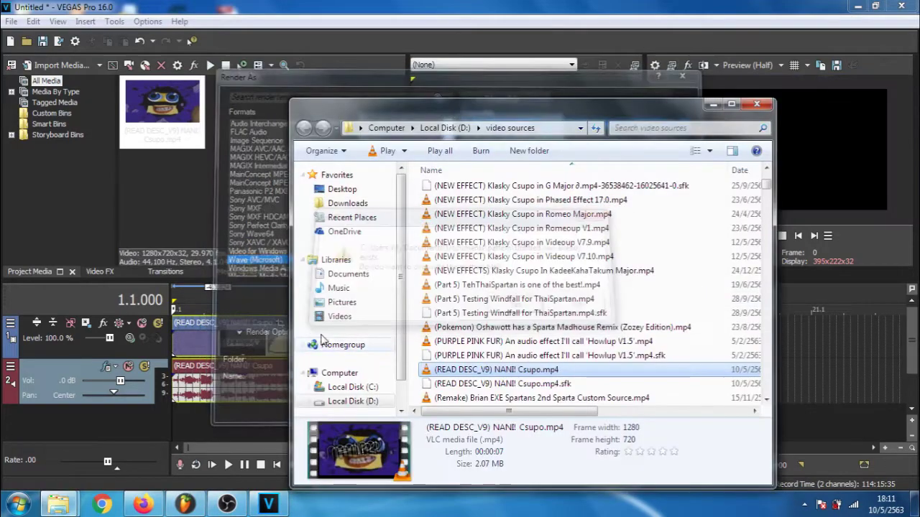
pyautogui.click(374, 6)
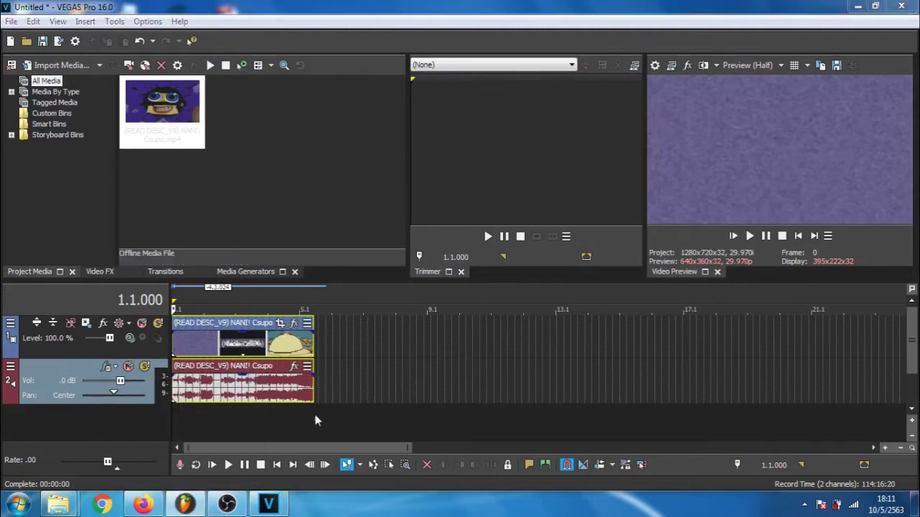
# Switch to FL Studio and place Untitled.wav from the Documents "pattern" folder on Track 1 of the playlist
pyautogui.moveTo(188, 506)
pyautogui.moveTo(207, 415)
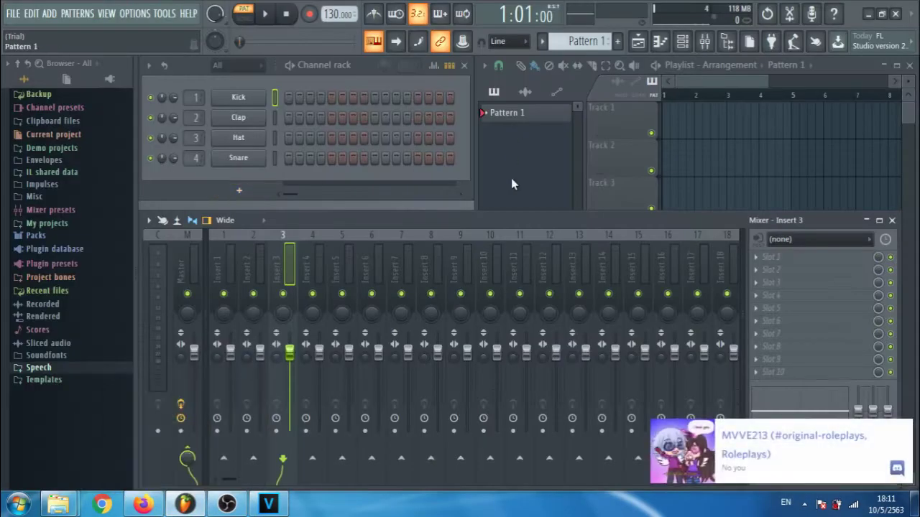
pyautogui.click(511, 177)
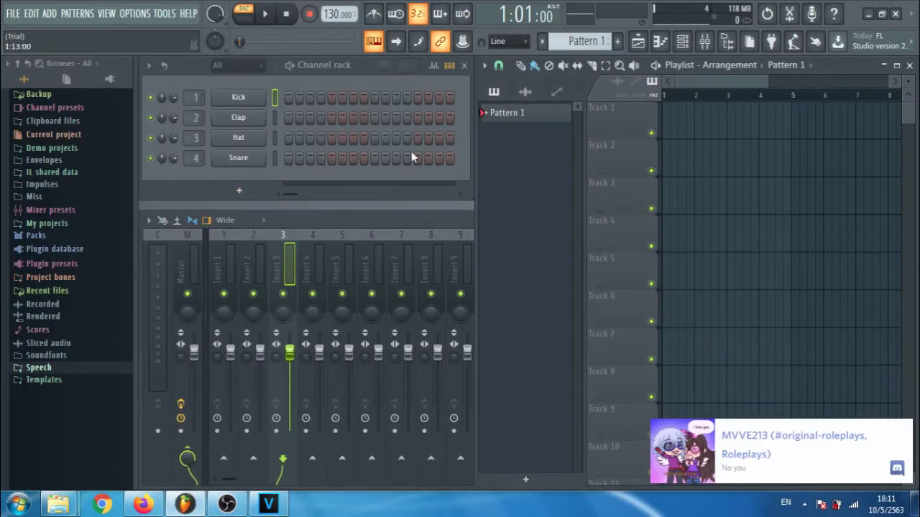
pyautogui.moveTo(61, 505)
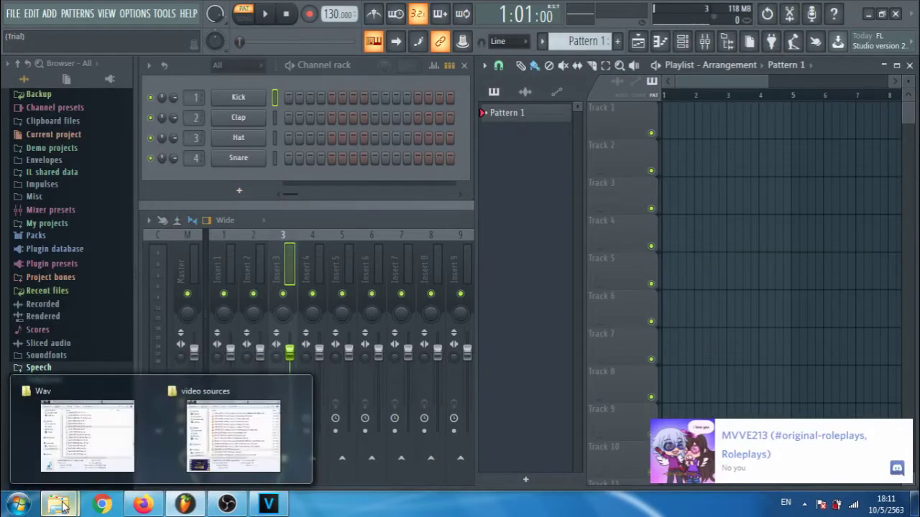
pyautogui.click(72, 431)
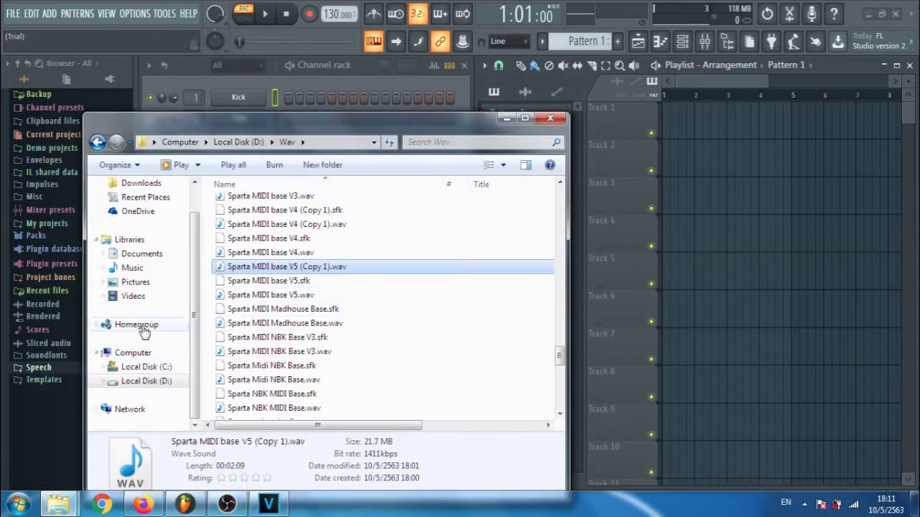
pyautogui.click(142, 254)
pyautogui.moveTo(559, 230); pyautogui.dragTo(560, 253)
pyautogui.click(373, 302)
pyautogui.doubleClick(373, 302)
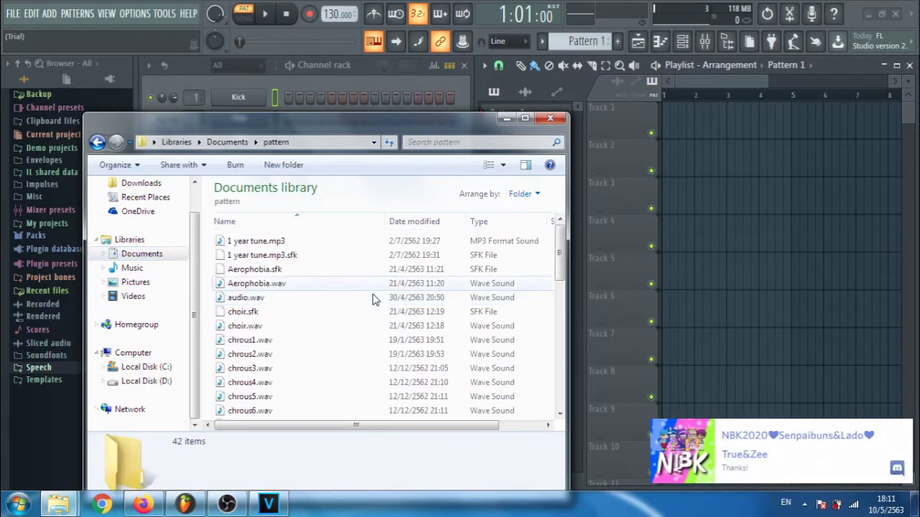
pyautogui.moveTo(559, 253); pyautogui.dragTo(564, 384)
pyautogui.moveTo(259, 415); pyautogui.dragTo(686, 121)
# Play the Untitled clip in song mode, stop it, and route its channel to mixer insert 1
pyautogui.click(245, 17)
pyautogui.click(265, 15)
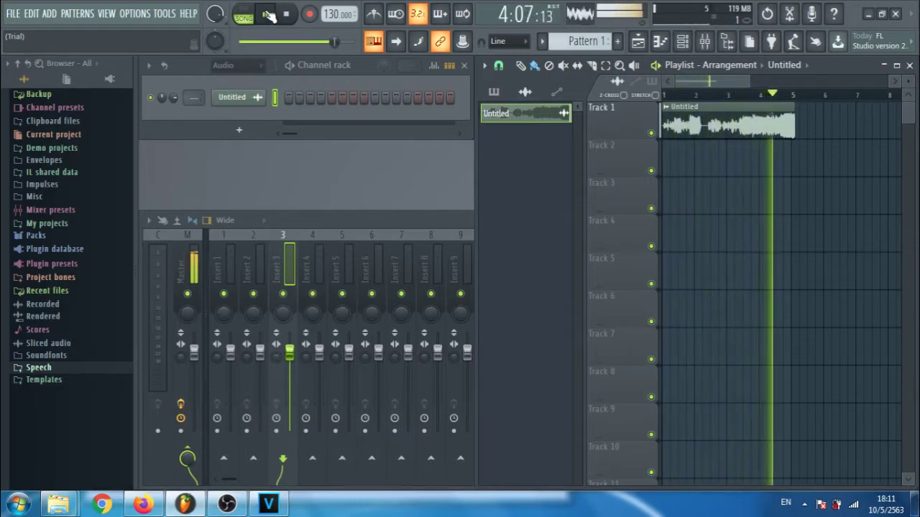
pyautogui.click(288, 15)
pyautogui.click(288, 16)
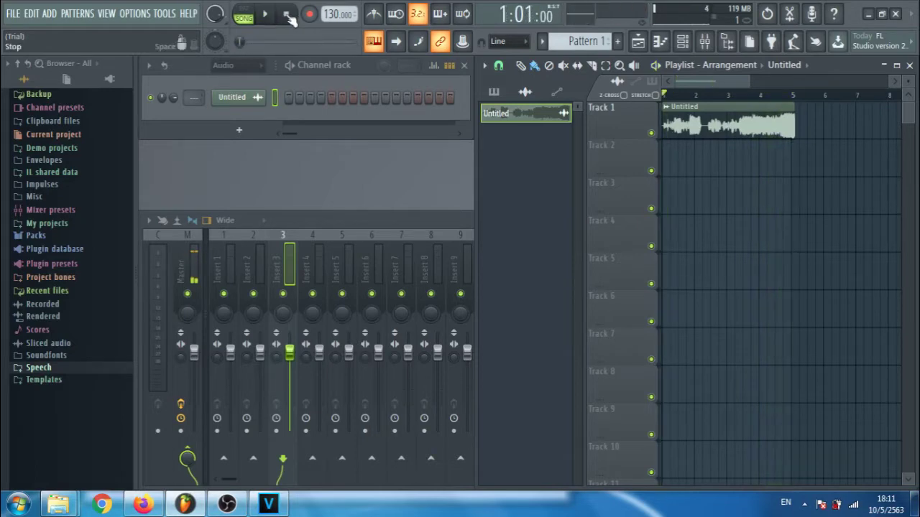
pyautogui.moveTo(193, 97); pyautogui.dragTo(193, 103)
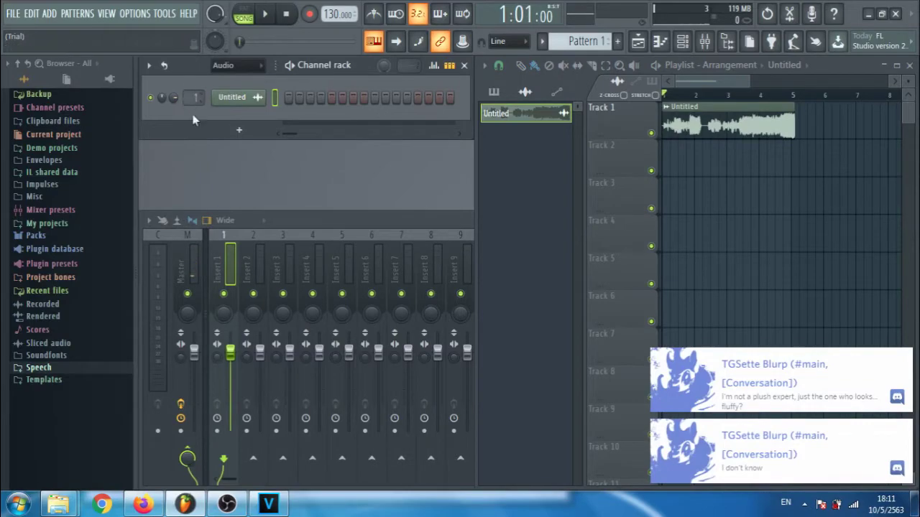
# Place Electronic Sounds For Videos.wav from the Downloads folder on Track 2, starting at bar 1
pyautogui.moveTo(68, 510)
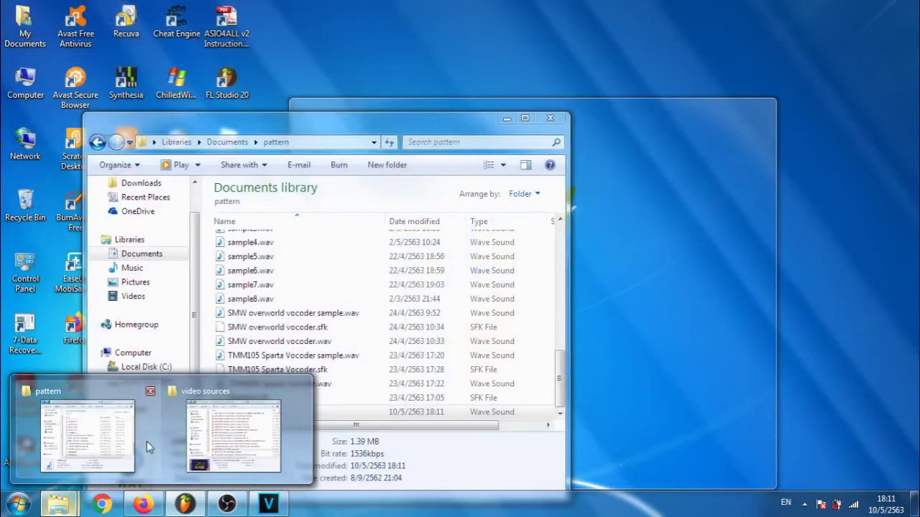
pyautogui.click(143, 442)
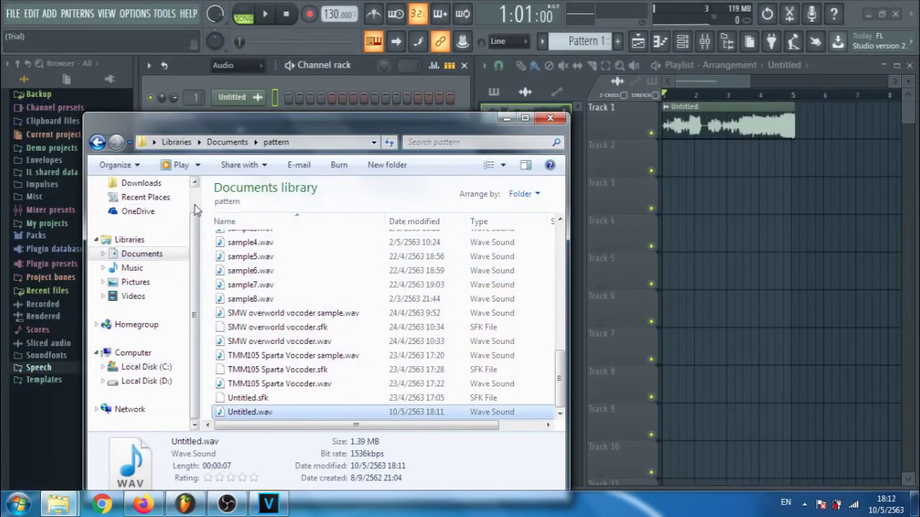
pyautogui.scroll(1, 198, 203)
pyautogui.click(141, 217)
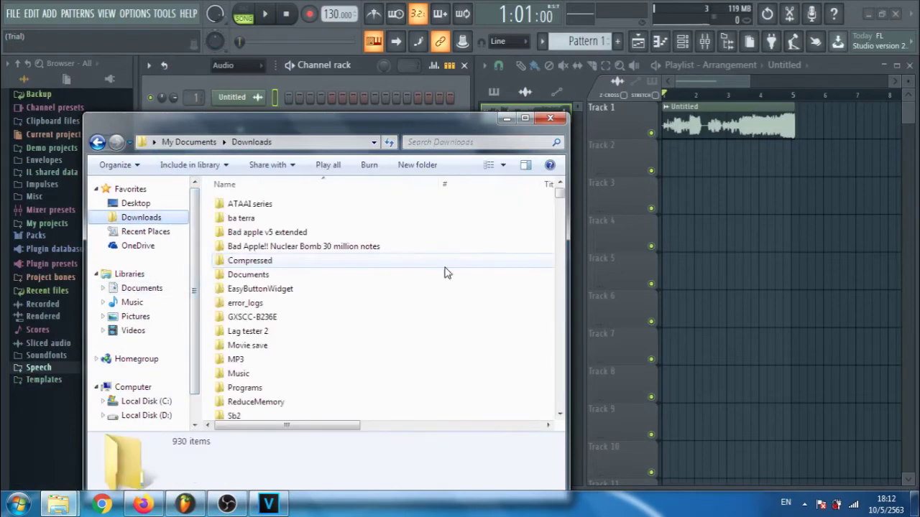
pyautogui.moveTo(561, 200); pyautogui.dragTo(560, 251)
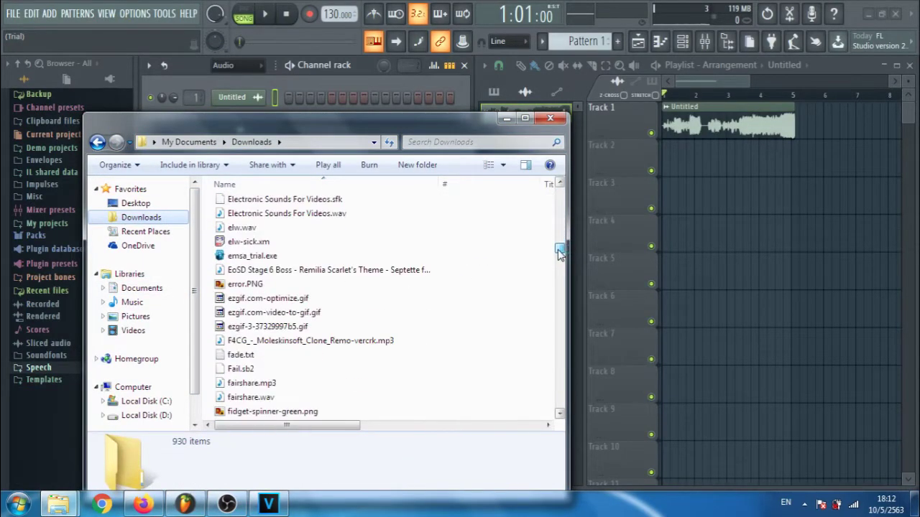
pyautogui.moveTo(287, 227); pyautogui.dragTo(688, 152)
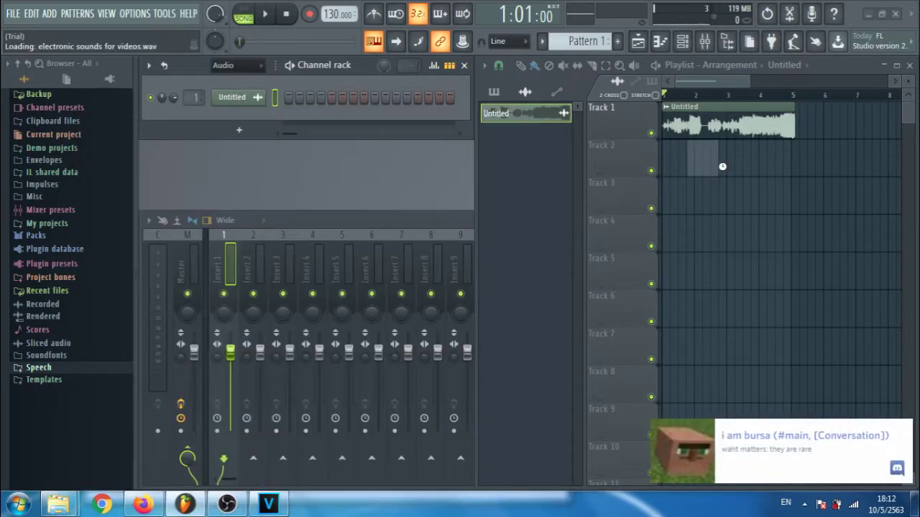
pyautogui.click(783, 144)
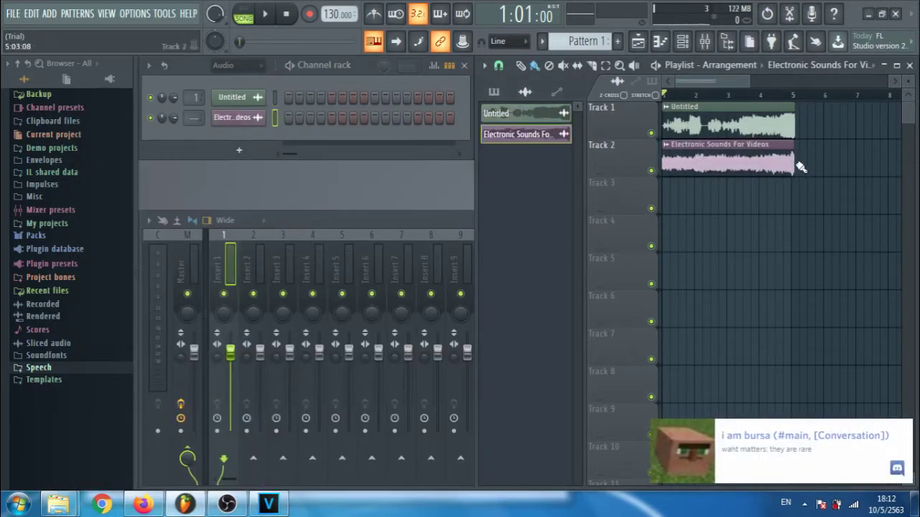
# Extend the ends of the clips on Tracks 1 and 2 slightly so both finish at the same point
pyautogui.click(794, 96)
pyautogui.scroll(3, 800, 103)
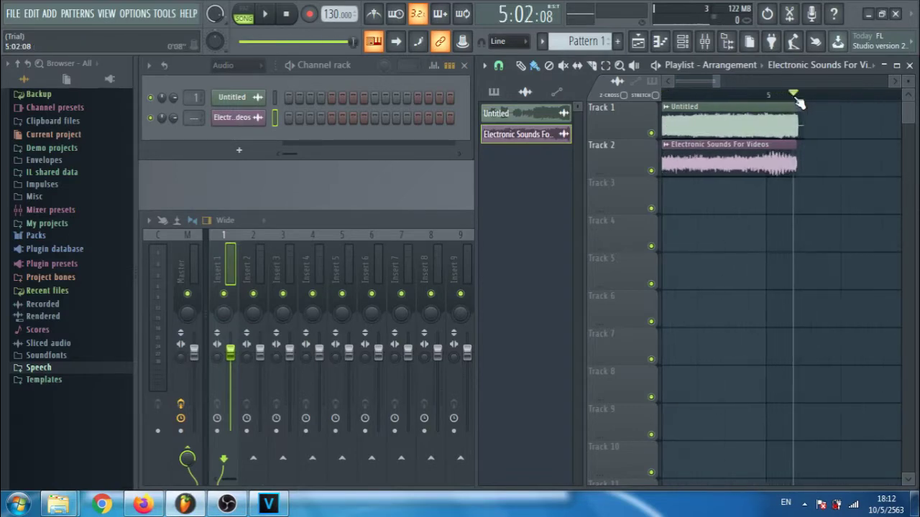
pyautogui.scroll(3, 800, 102)
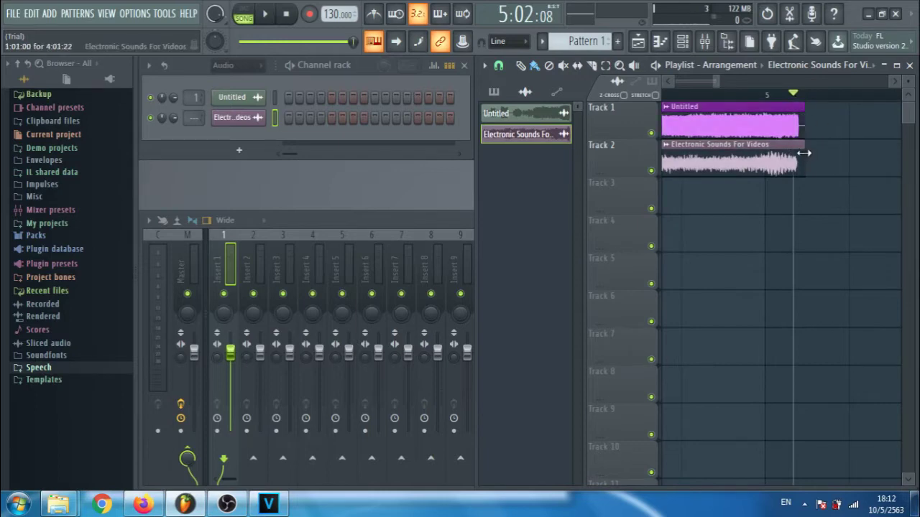
pyautogui.scroll(-3, 778, 107)
pyautogui.scroll(2, 914, 110)
pyautogui.scroll(1, 914, 110)
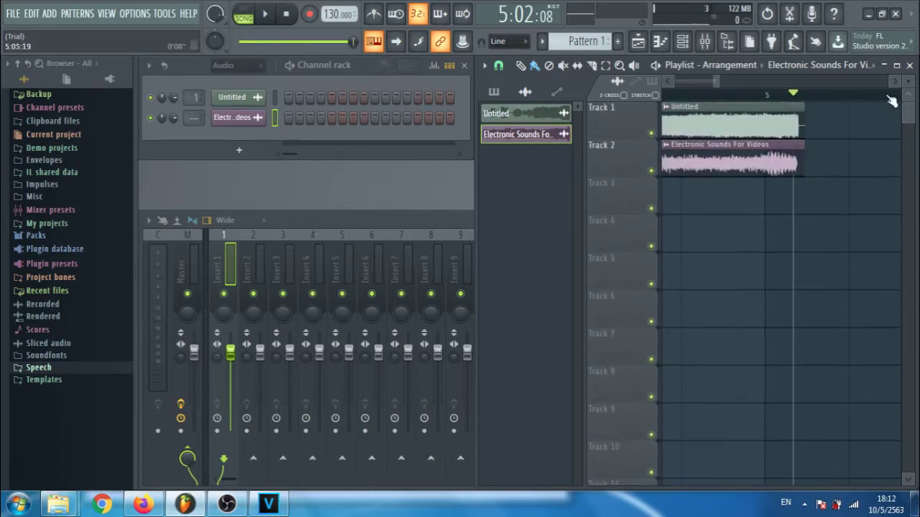
pyautogui.moveTo(713, 80); pyautogui.dragTo(681, 84)
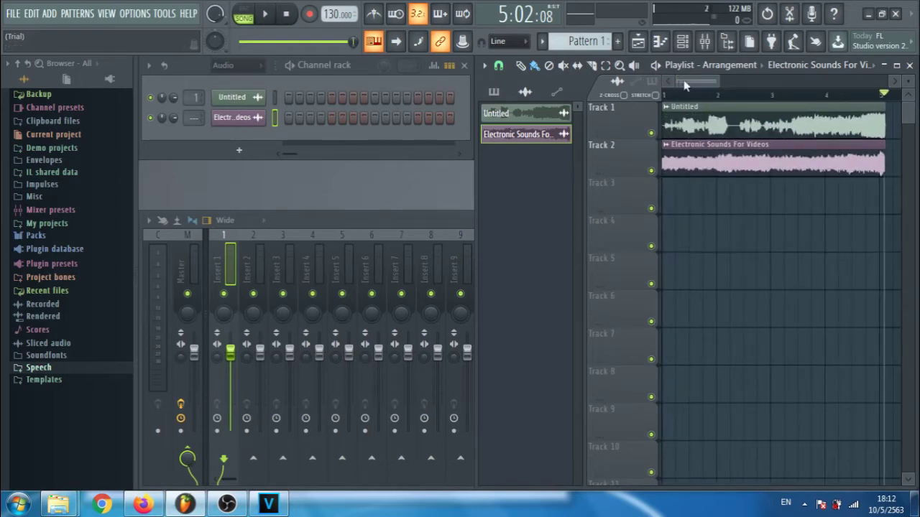
# Play both clips together briefly, and route the Electronic Sounds For Videos channel to mixer insert 2
pyautogui.click(266, 14)
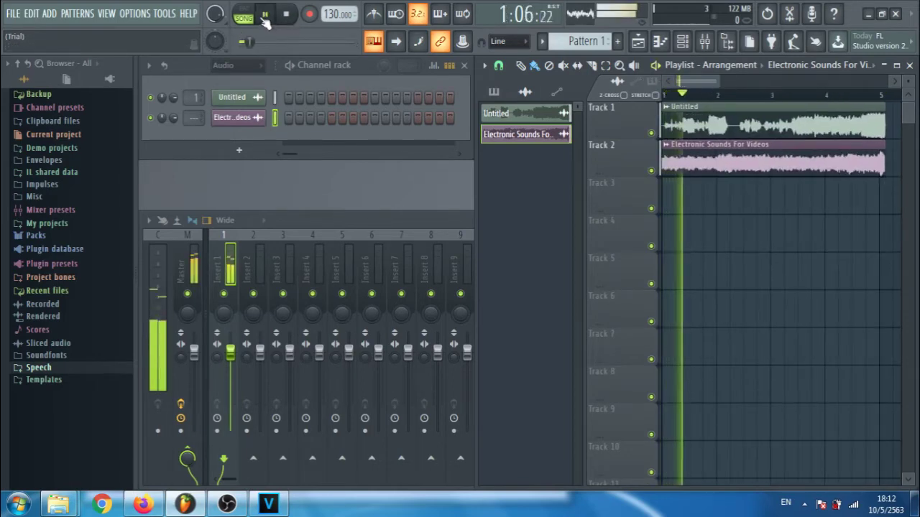
pyautogui.click(286, 14)
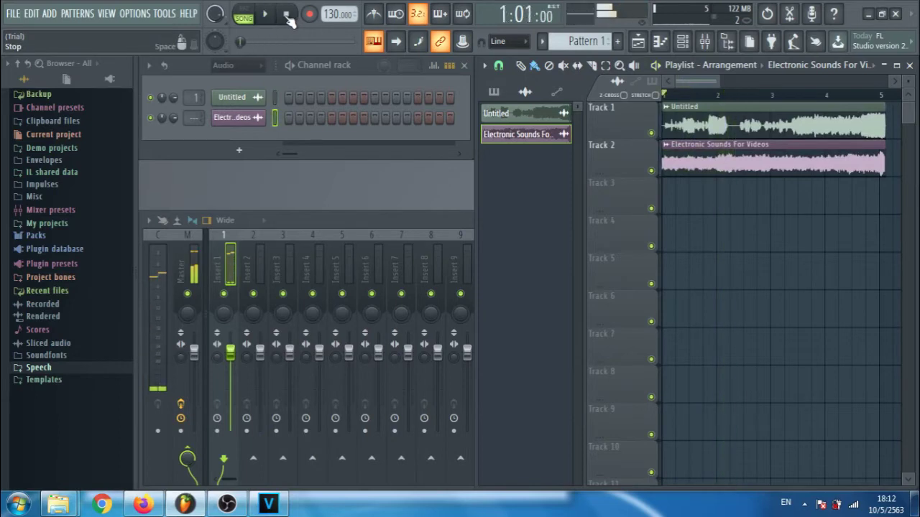
pyautogui.click(255, 238)
pyautogui.scroll(2, 195, 117)
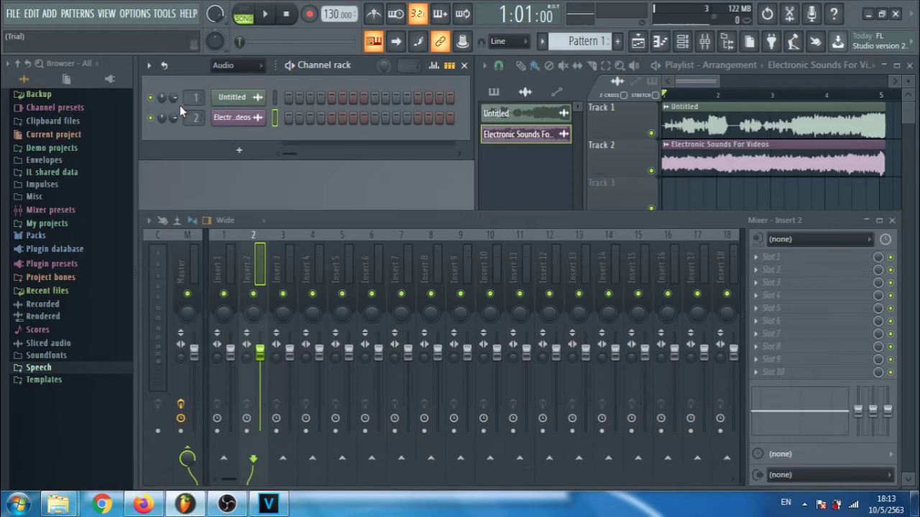
# Load Vocodex into the first effect slot of mixer insert 3 and reposition its window
pyautogui.click(282, 241)
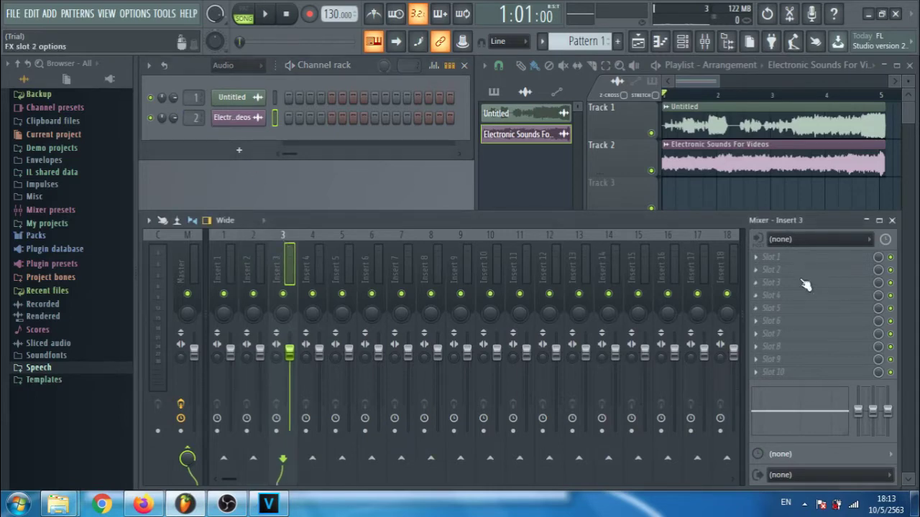
pyautogui.click(769, 254)
pyautogui.moveTo(758, 187)
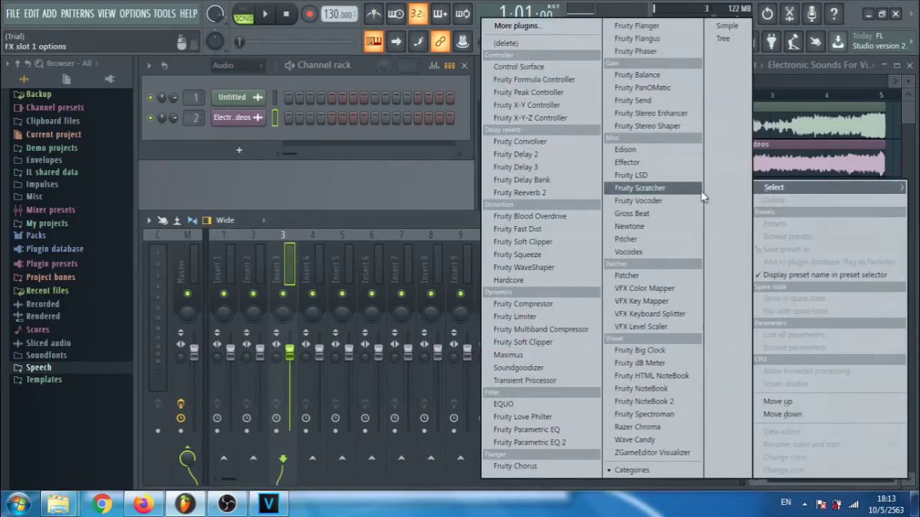
pyautogui.click(647, 252)
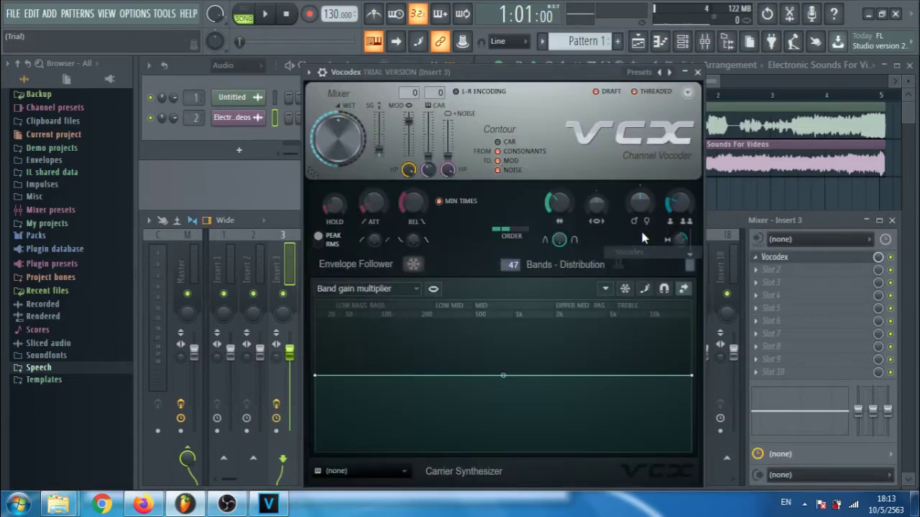
pyautogui.moveTo(516, 73); pyautogui.dragTo(542, 65)
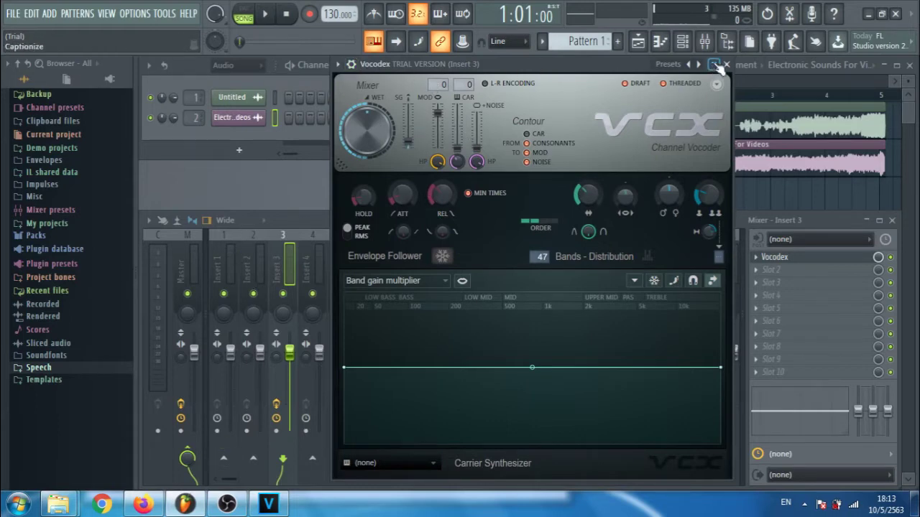
# Sidechain mixer insert 1 to insert 3 and turn down its send to the master
pyautogui.click(225, 241)
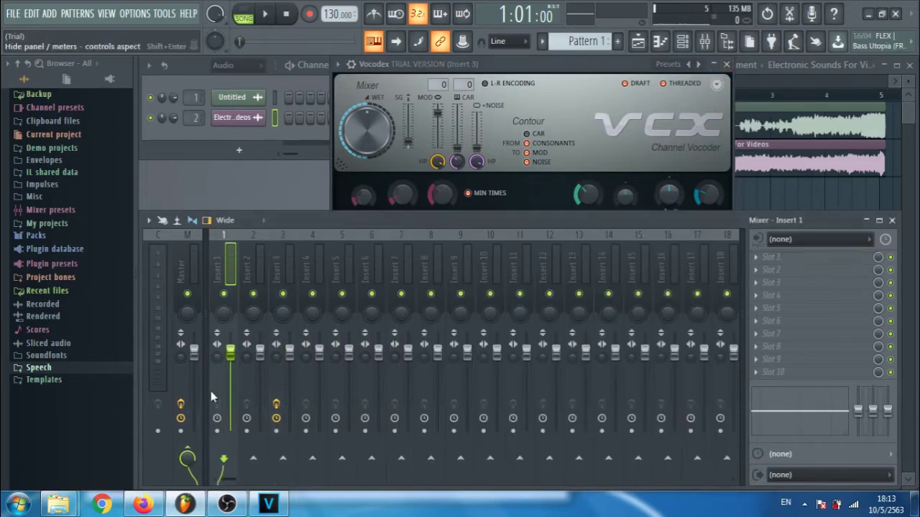
pyautogui.rightClick(281, 459)
pyautogui.click(294, 458)
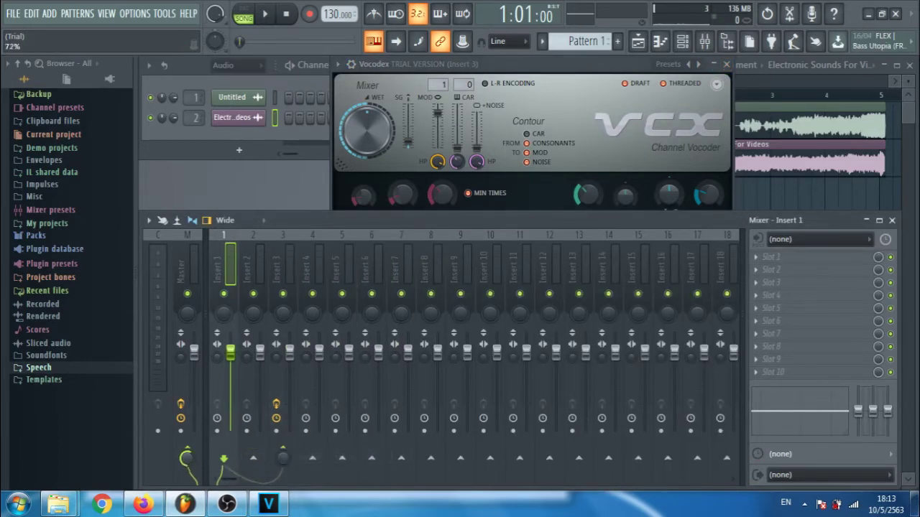
# Sidechain mixer insert 2 to insert 3, and bring the Vocodex window to the front
pyautogui.click(257, 236)
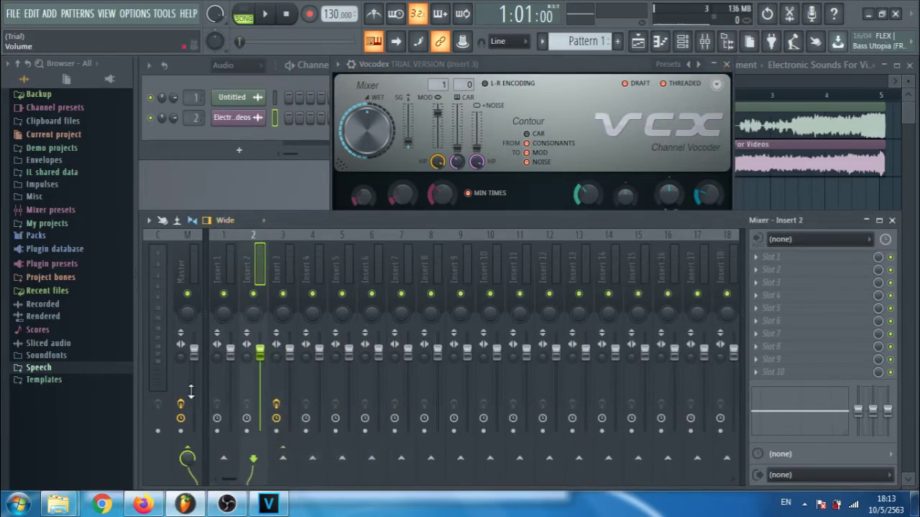
pyautogui.rightClick(282, 458)
pyautogui.click(312, 452)
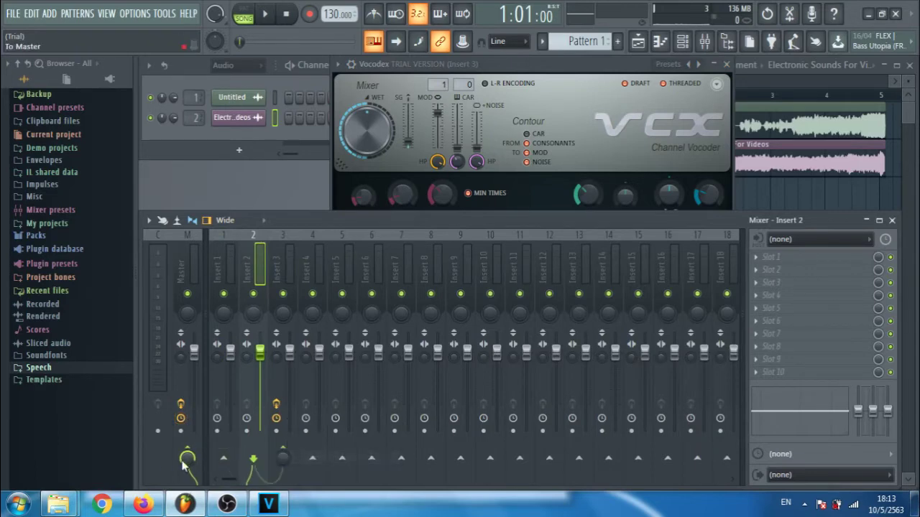
pyautogui.click(555, 82)
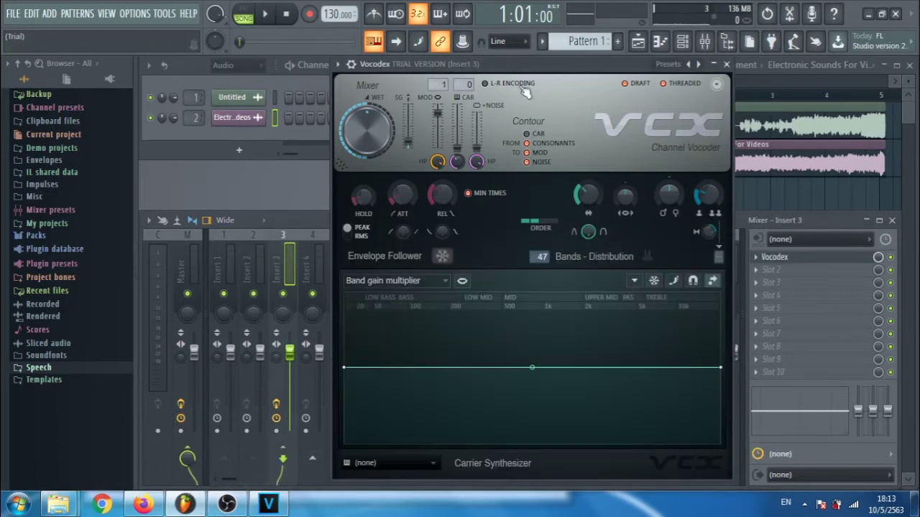
# Set Vocodex's carrier input to 2 and play the song to hear the vocoder effect
pyautogui.click(465, 84)
pyautogui.click(478, 118)
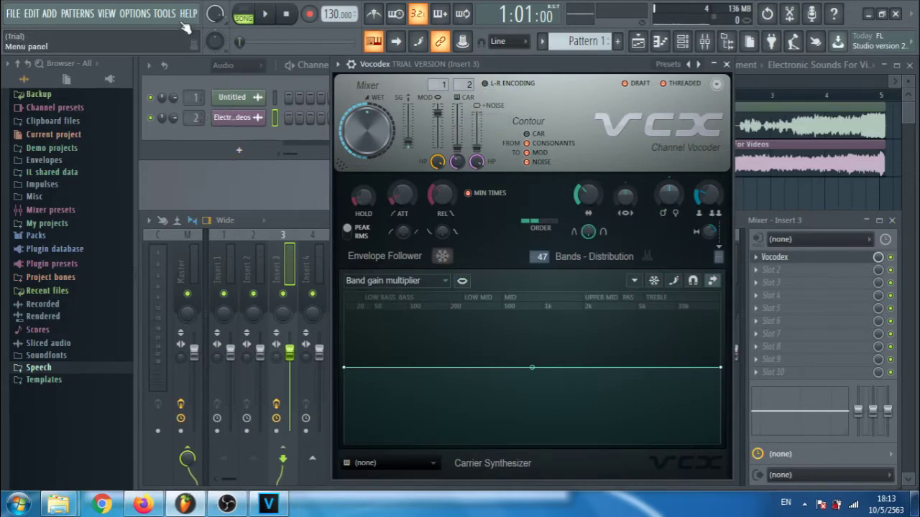
pyautogui.click(265, 14)
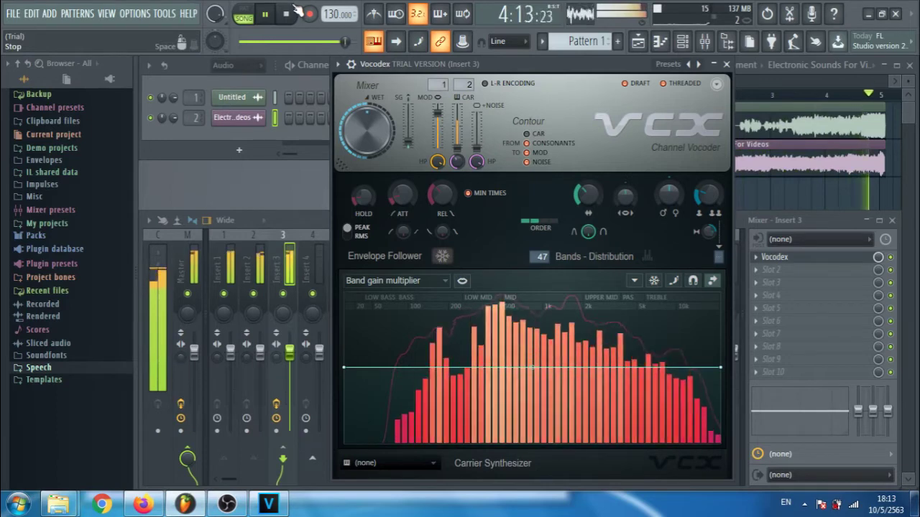
pyautogui.click(286, 14)
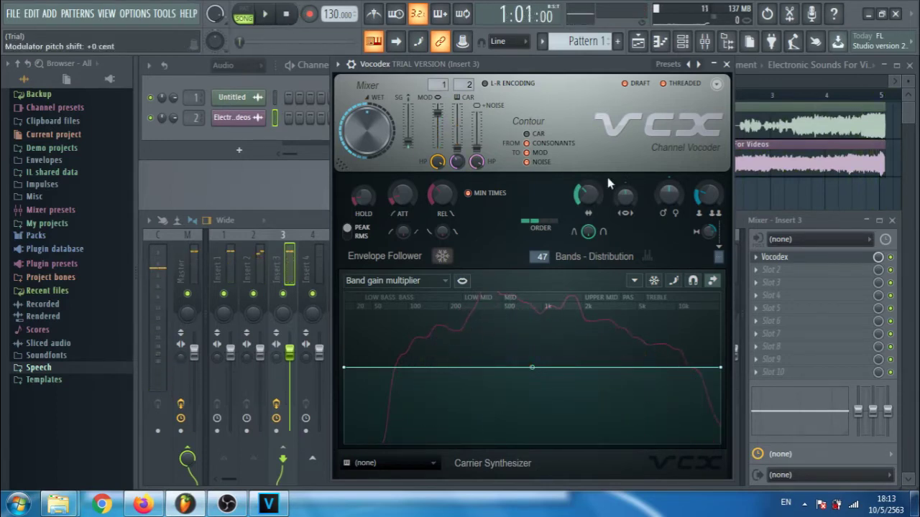
# Raise Vocodex's bandwidth to the maximum and play the song to hear the change
pyautogui.moveTo(587, 194); pyautogui.dragTo(588, 168)
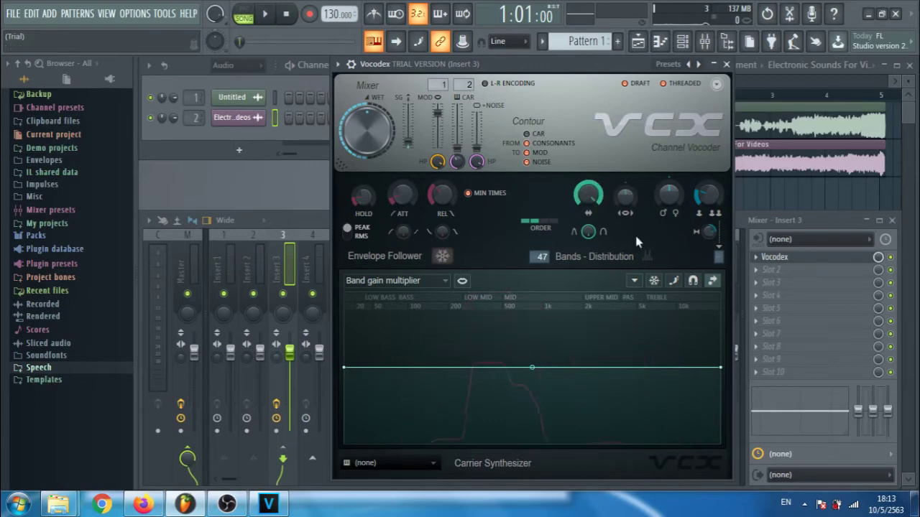
pyautogui.click(269, 15)
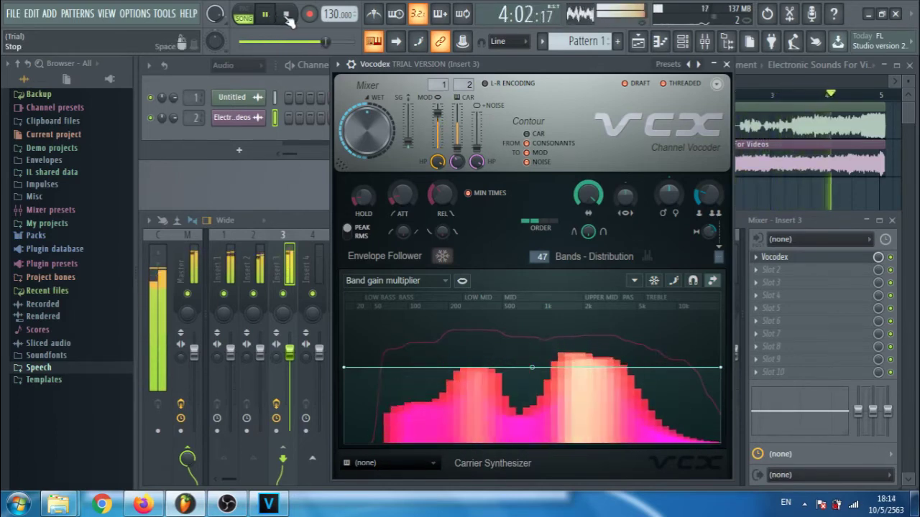
pyautogui.click(287, 16)
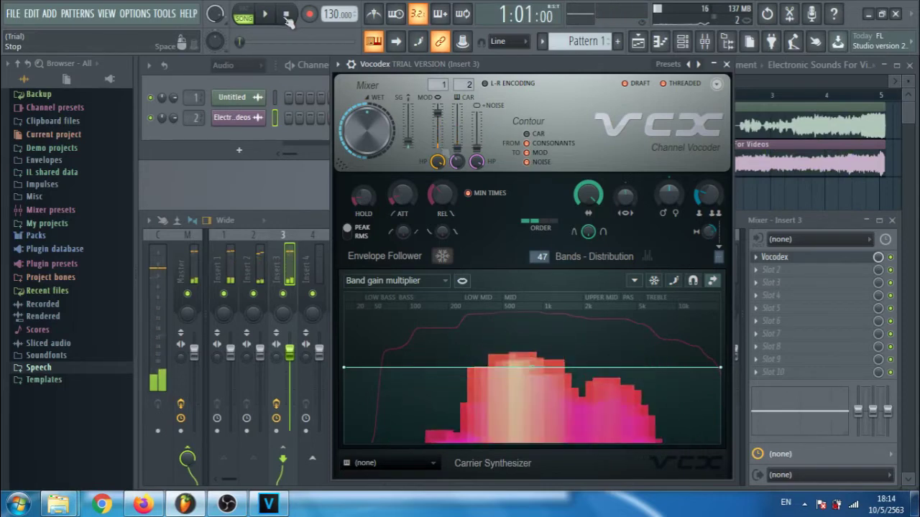
# Try a carrier pass-through level of -18.7 dB in Vocodex during playback, and turn it back down completely
pyautogui.click(266, 15)
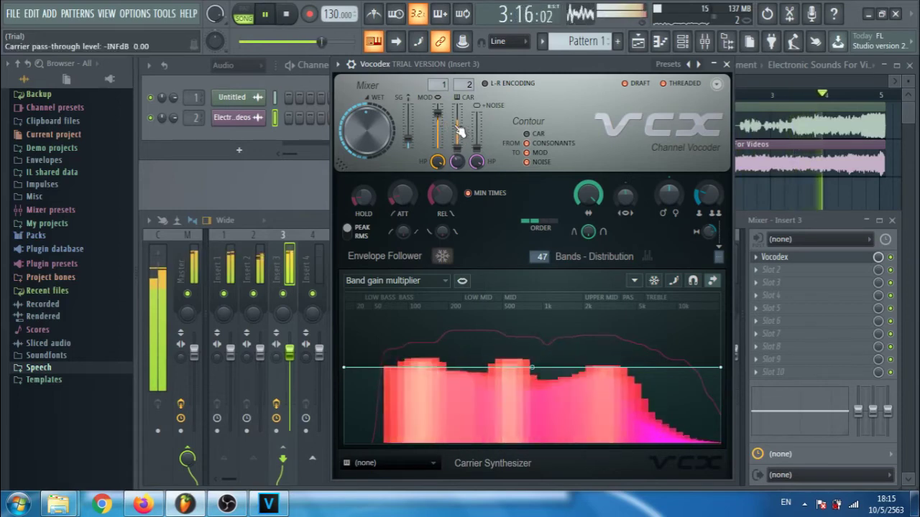
pyautogui.press('space')
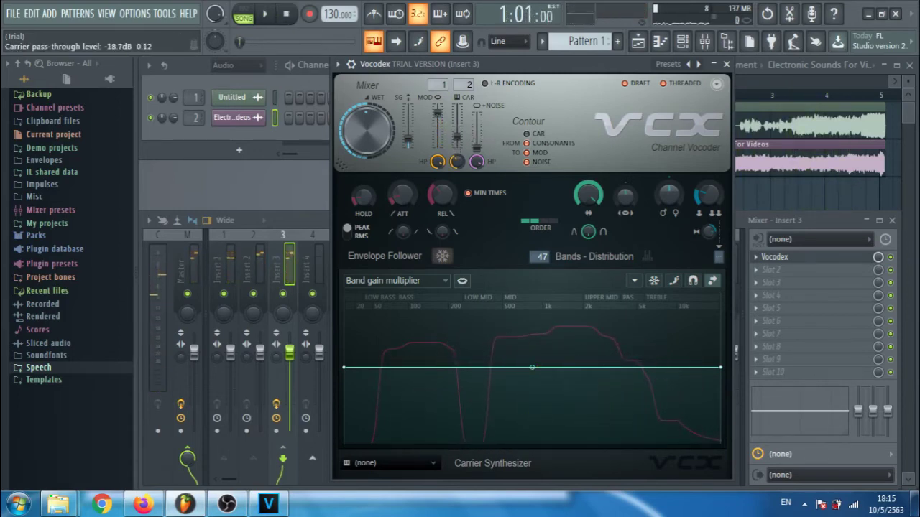
pyautogui.moveTo(457, 131); pyautogui.dragTo(457, 152)
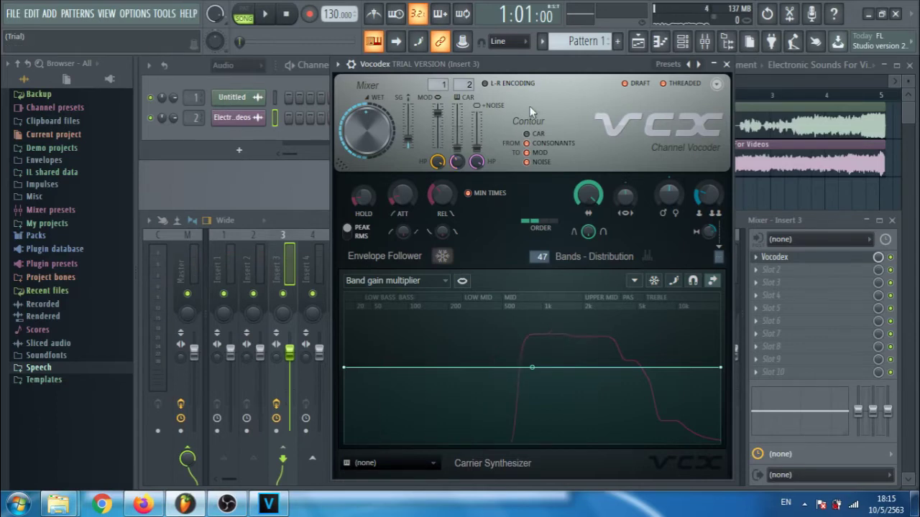
# Close Vocodex and export the song as a wave file over the existing electronic sounds.wav in the pattern folder
pyautogui.click(725, 64)
pyautogui.click(520, 179)
pyautogui.click(12, 14)
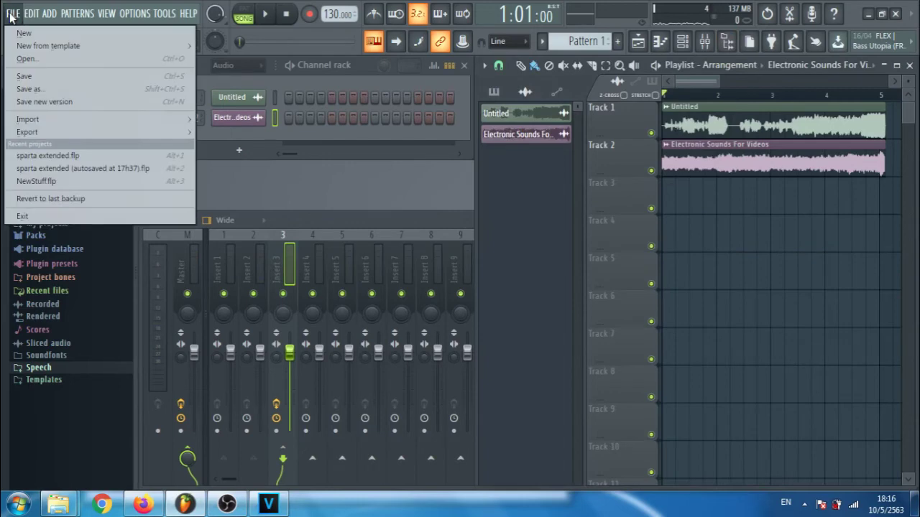
pyautogui.moveTo(46, 133)
pyautogui.click(253, 147)
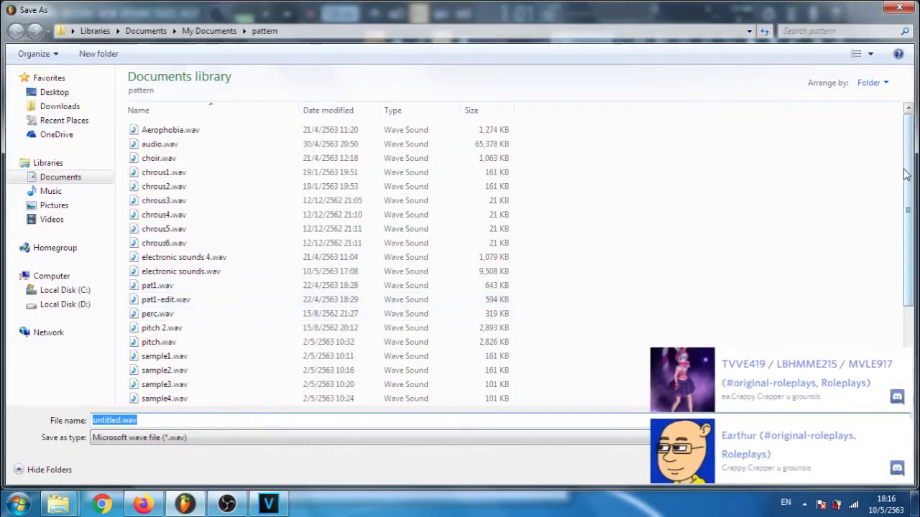
pyautogui.moveTo(907, 175); pyautogui.dragTo(907, 235)
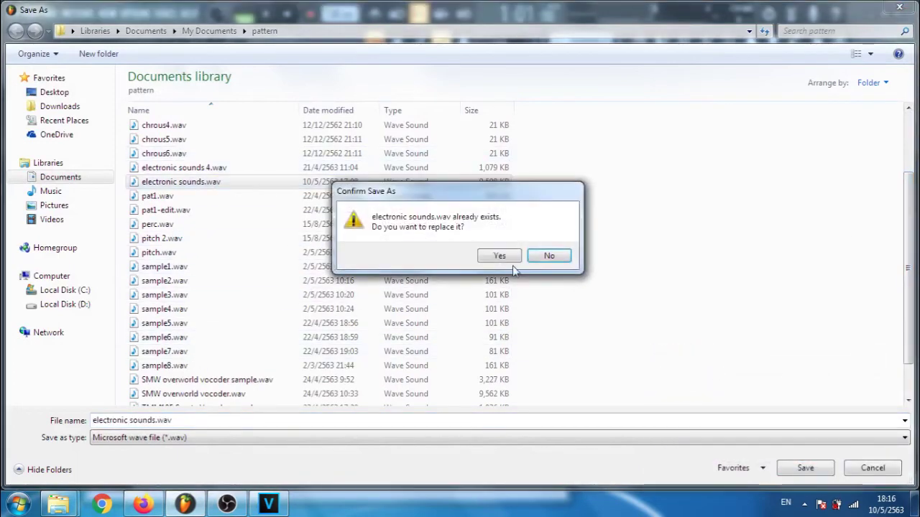
pyautogui.click(557, 255)
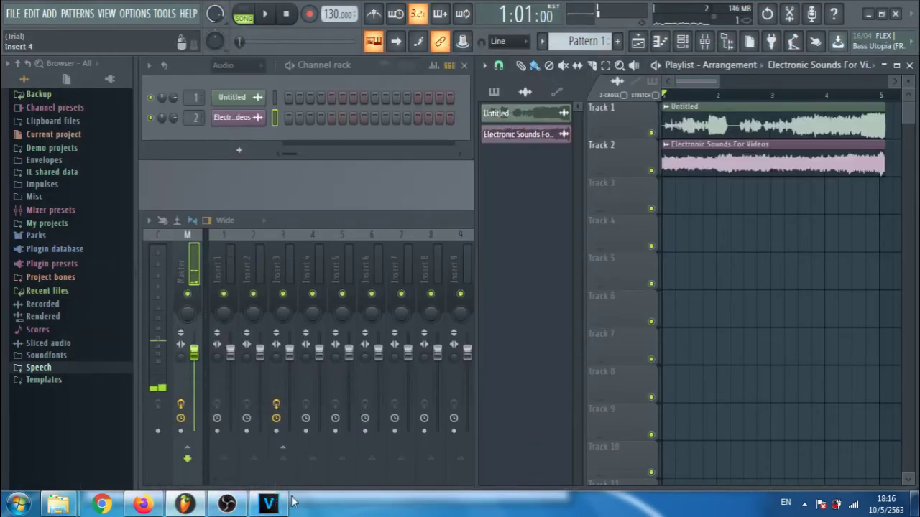
# Switch to VEGAS Pro and add electronic sounds.wav from the Documents library's pattern folder to audio track 2
pyautogui.click(287, 503)
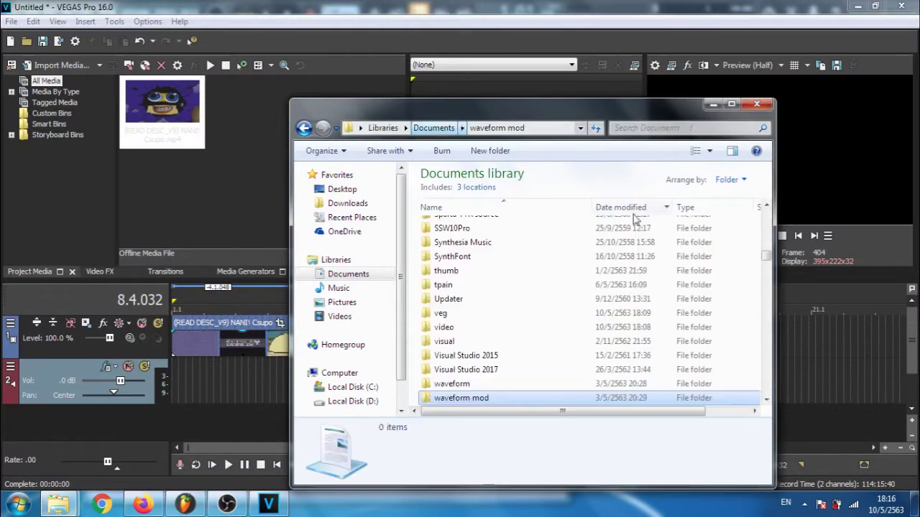
pyautogui.scroll(6, 762, 216)
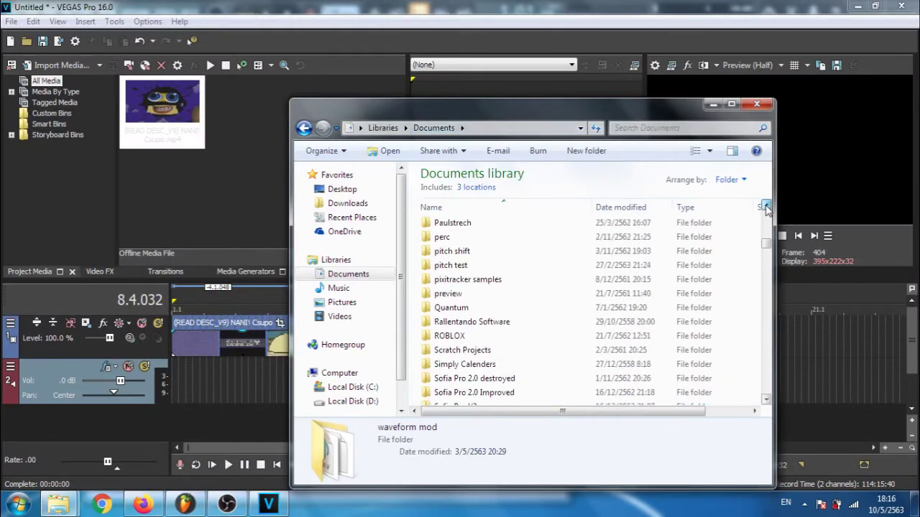
pyautogui.doubleClick(651, 236)
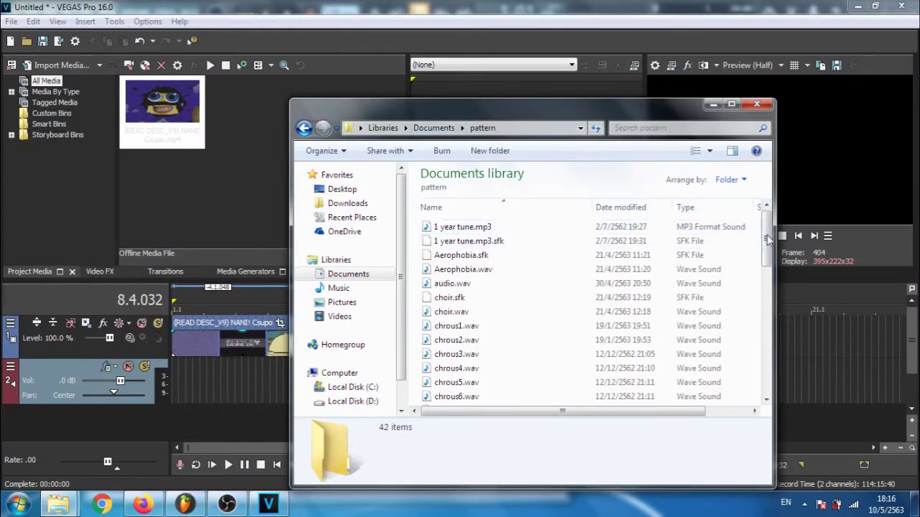
pyautogui.scroll(-10, 764, 271)
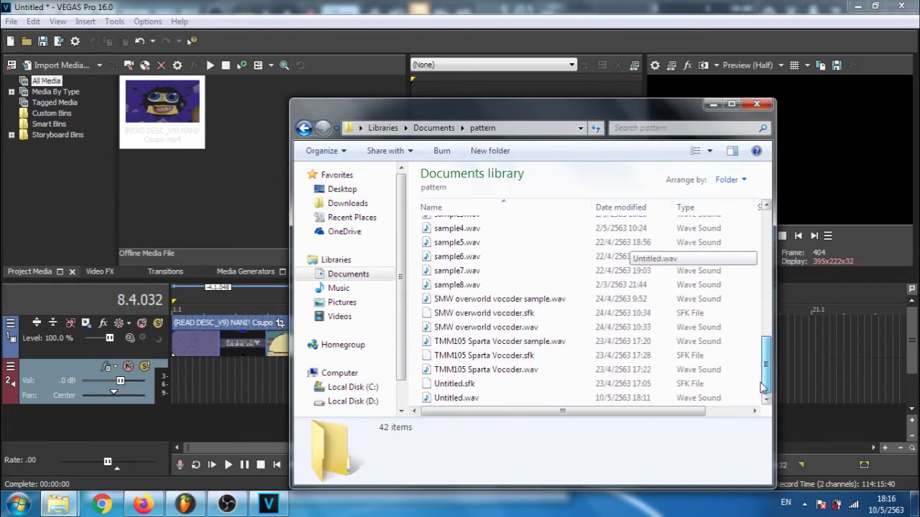
pyautogui.scroll(9, 763, 380)
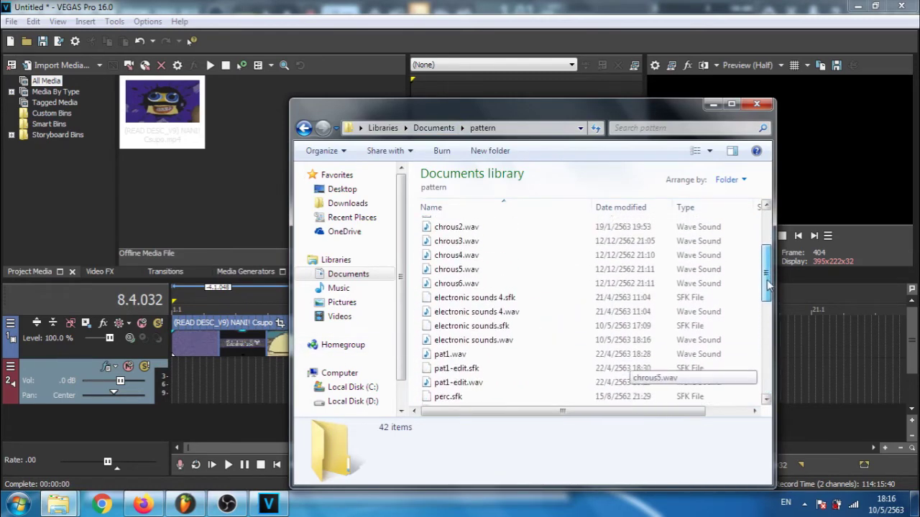
pyautogui.click(472, 347)
pyautogui.moveTo(200, 392); pyautogui.dragTo(194, 390)
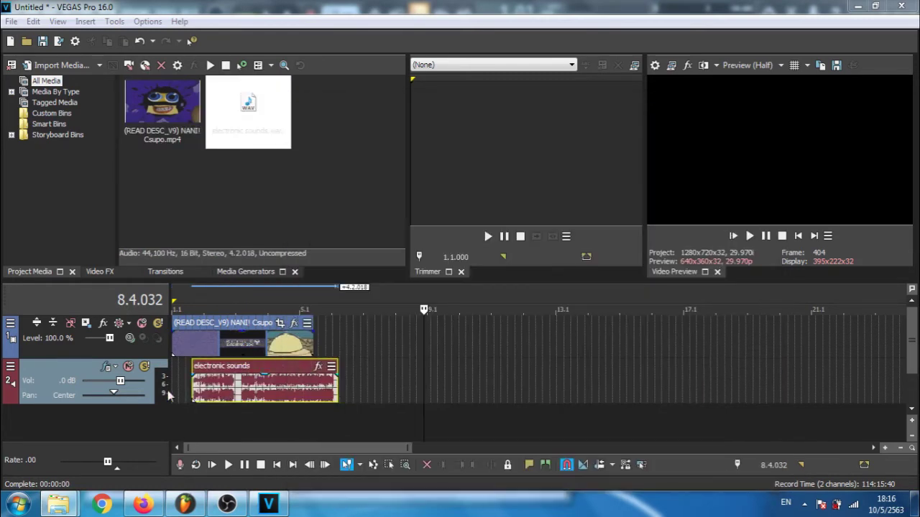
# Align the electronic sounds clip with the video clip's start and trim its end to match the video clip
pyautogui.click(311, 354)
pyautogui.scroll(4, 317, 357)
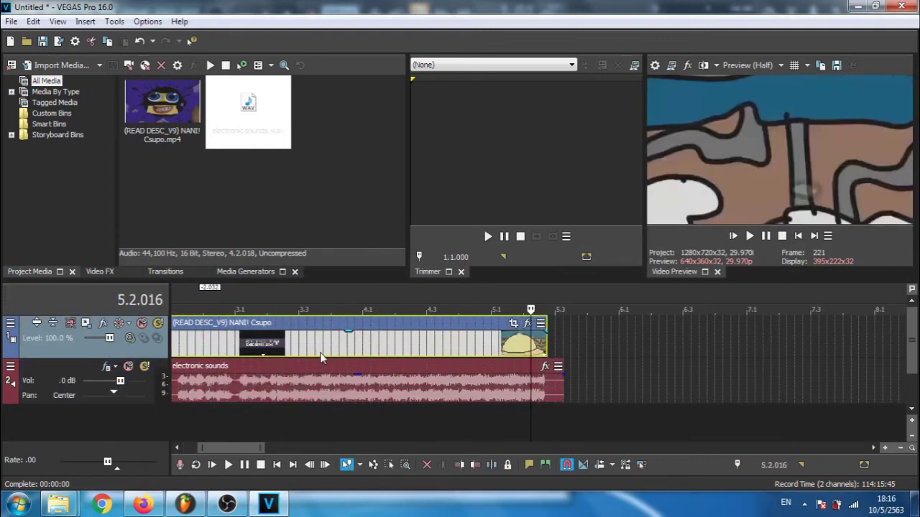
pyautogui.moveTo(563, 386); pyautogui.dragTo(550, 388)
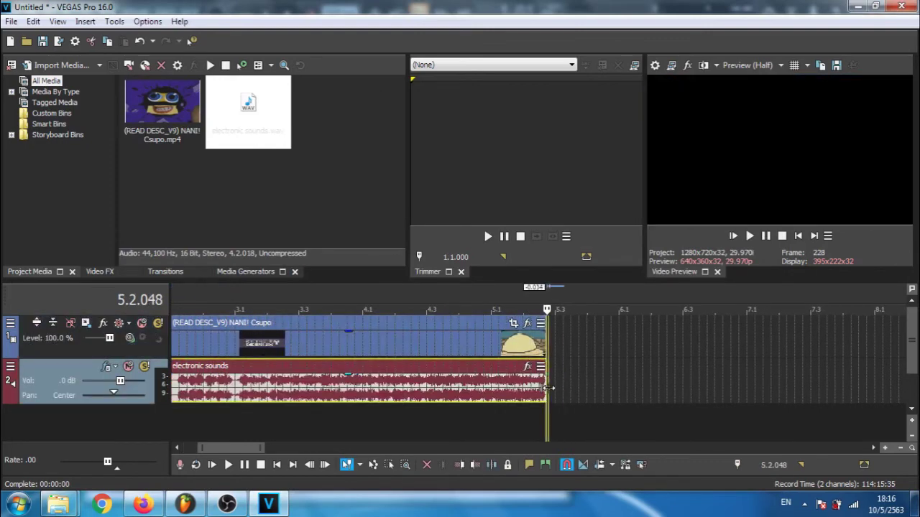
# Add the VEGAS Gradient Map effect to the video event on track 1
pyautogui.click(527, 328)
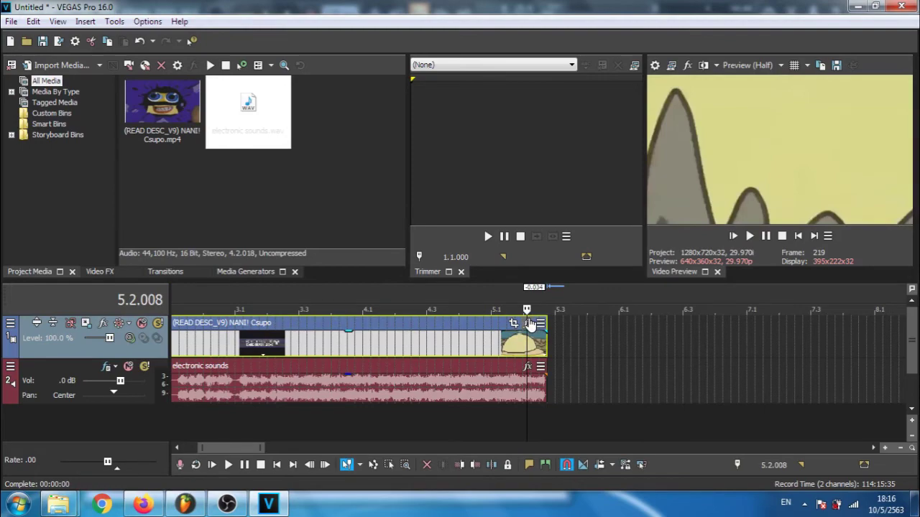
pyautogui.click(529, 324)
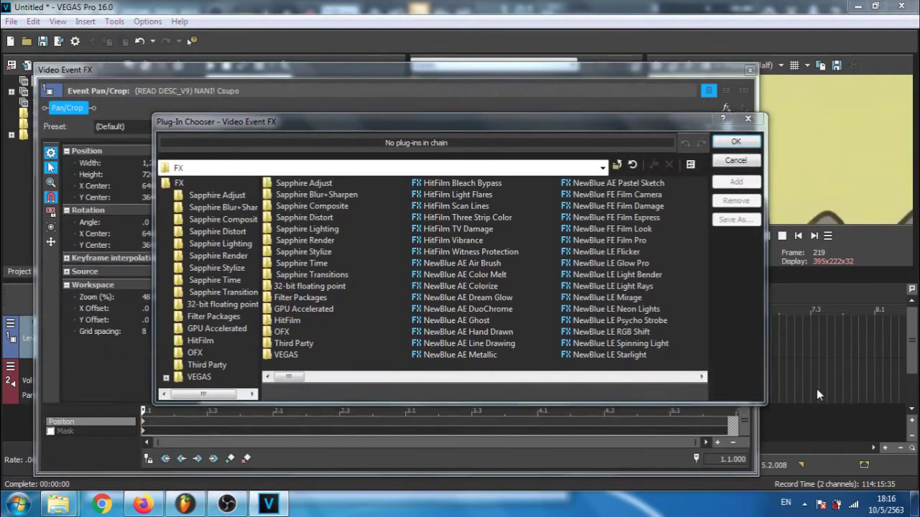
pyautogui.moveTo(288, 377); pyautogui.dragTo(493, 381)
pyautogui.moveTo(551, 385); pyautogui.dragTo(629, 383)
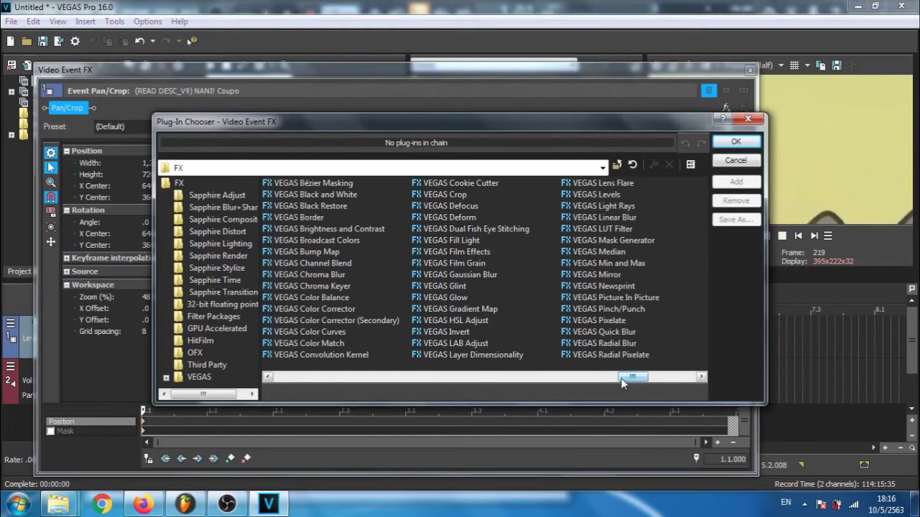
pyautogui.doubleClick(472, 309)
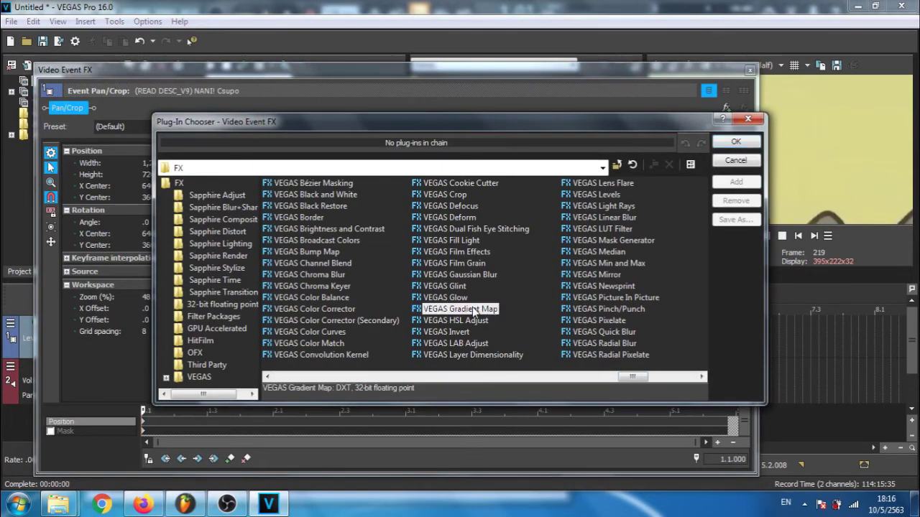
pyautogui.click(732, 146)
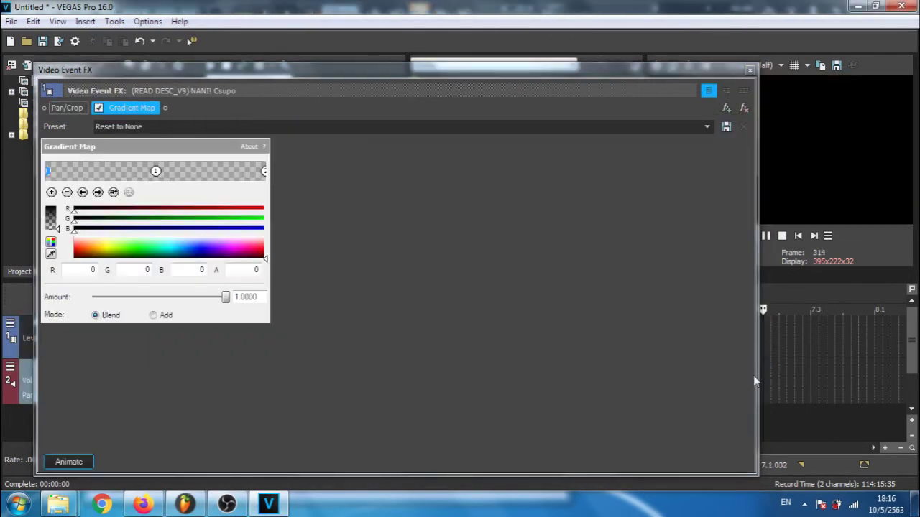
# Make the Gradient Map's two end points opaque white and its middle point opaque blue (0, 0, 255), and close the effect window
pyautogui.click(155, 172)
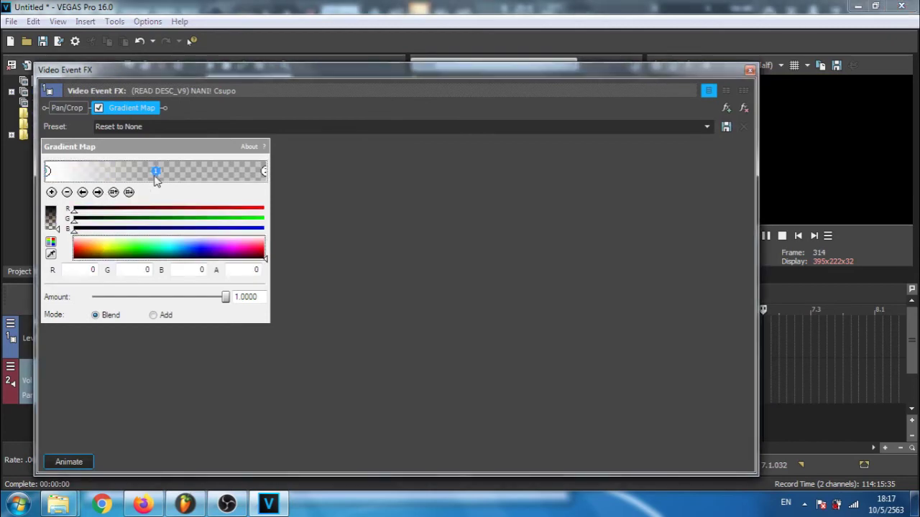
pyautogui.click(200, 247)
pyautogui.moveTo(53, 227); pyautogui.dragTo(53, 207)
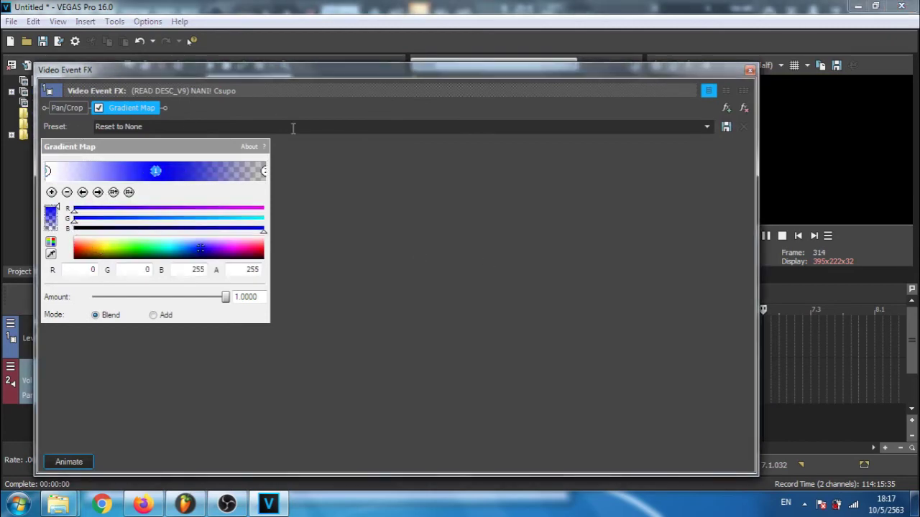
pyautogui.click(265, 171)
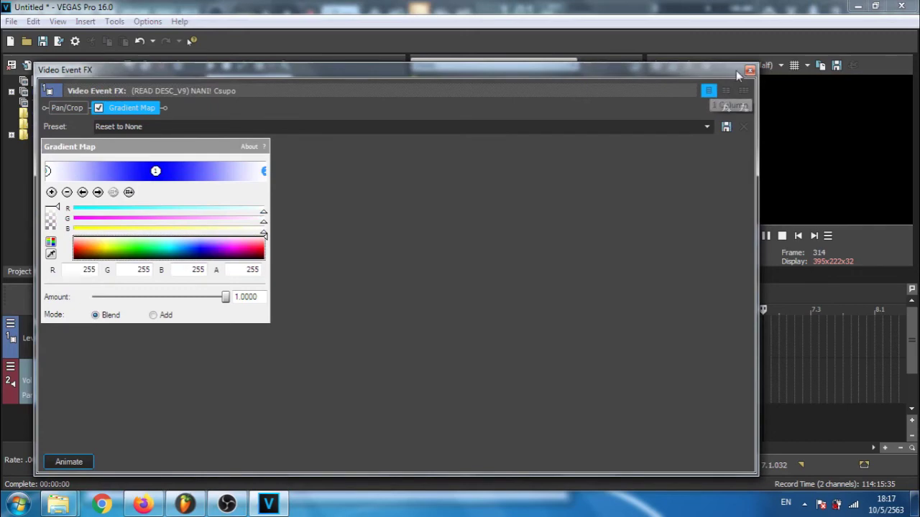
pyautogui.click(749, 70)
# Play the edited video from the start to review picture and vocoded audio, and switch to OBS
pyautogui.click(733, 236)
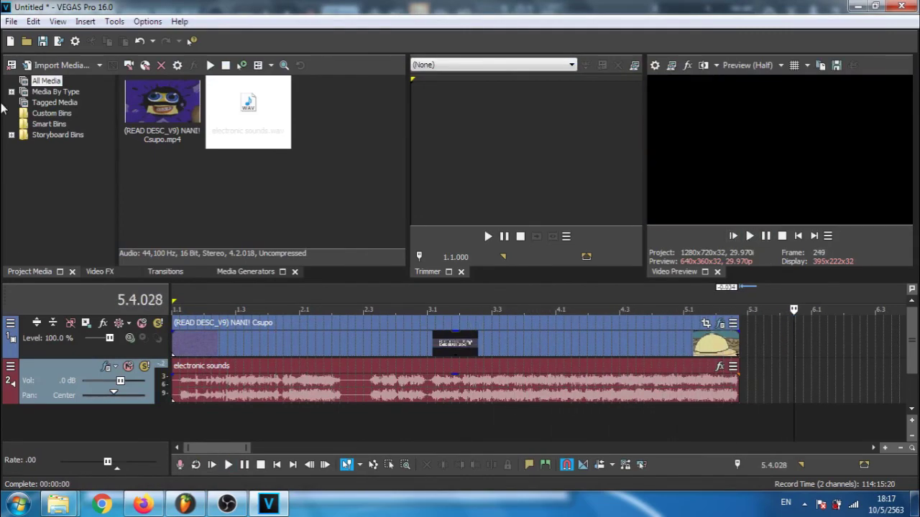
pyautogui.click(227, 505)
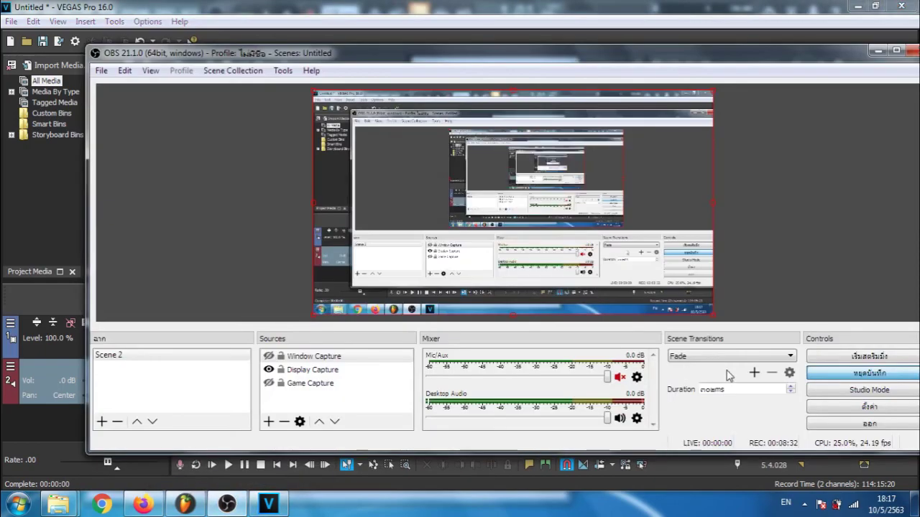